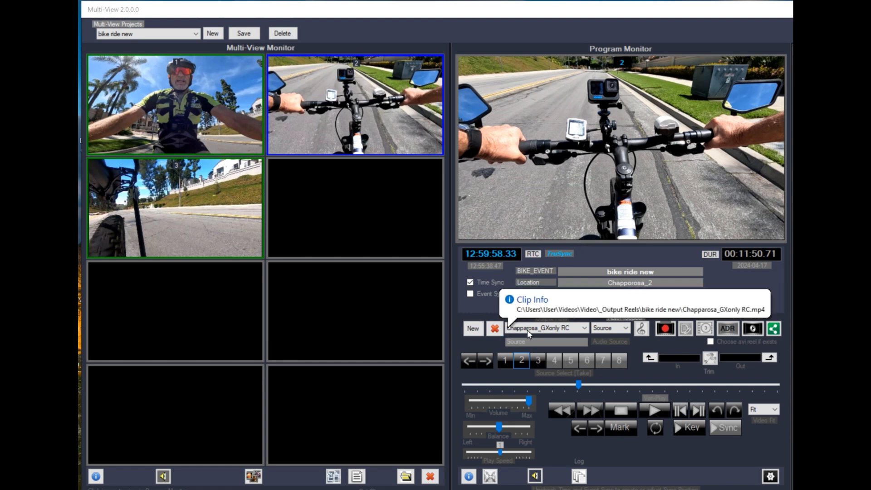
Step: Glance at the clip import dialog, then open Profile Settings showing the SPORTS:BIKE_EVENT profile
{"action": "left_click", "coordinate": [339, 476]}
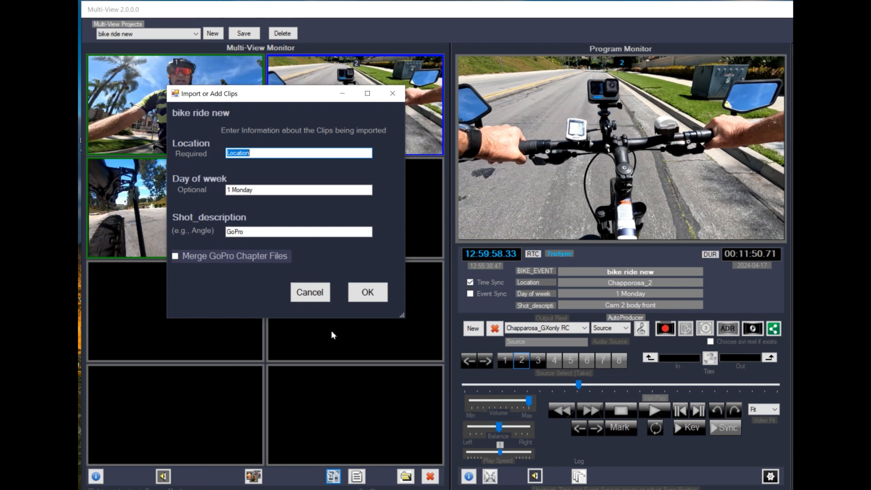
{"action": "left_click", "coordinate": [309, 293]}
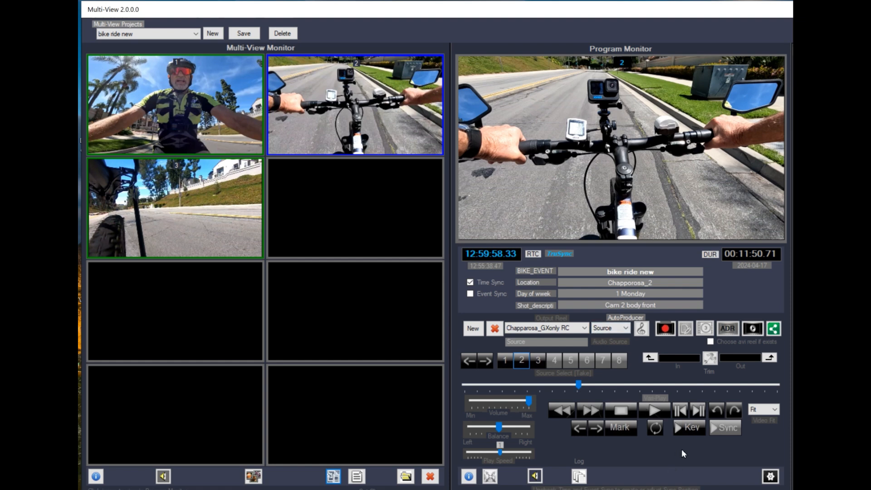
{"action": "left_click", "coordinate": [769, 476]}
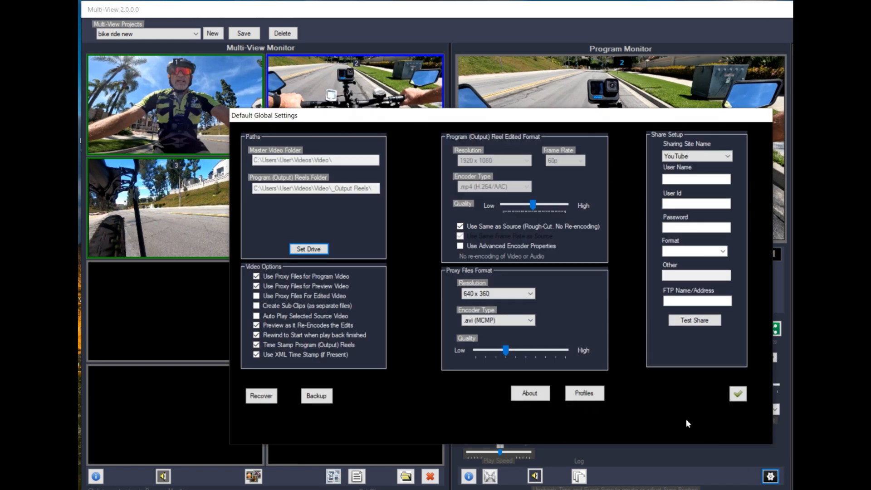
{"action": "left_click", "coordinate": [584, 393]}
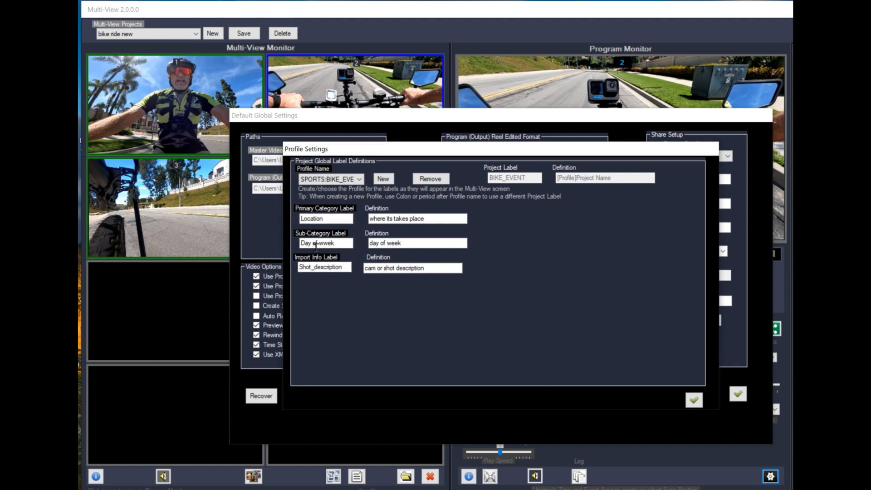
Step: Focus the Location label field and drop down the Profile Name list of saved profiles
{"action": "left_click", "coordinate": [331, 221]}
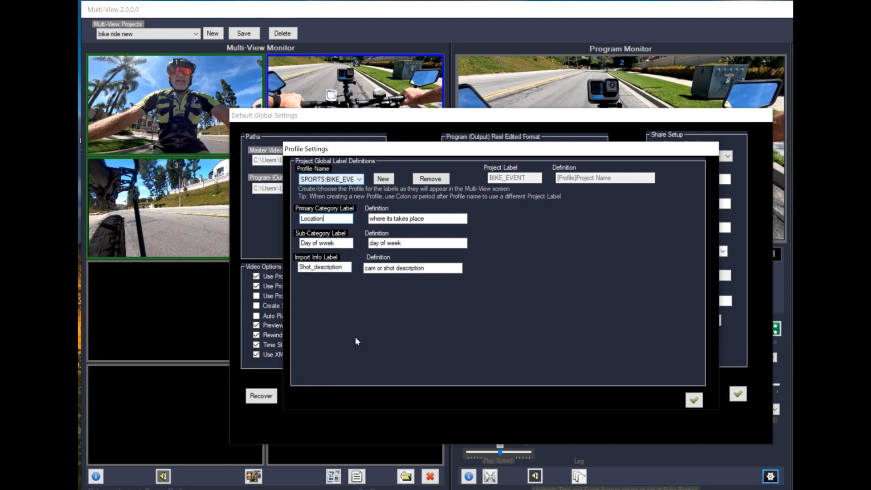
{"action": "left_click", "coordinate": [360, 180]}
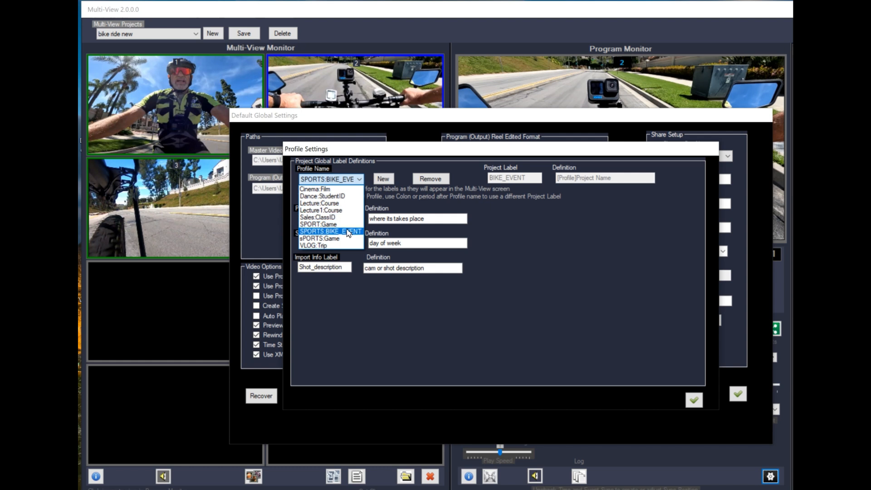
Step: Load the Dance:StudentID profile briefly, then switch the Profile Name to Cinema:Film
{"action": "left_click", "coordinate": [353, 197]}
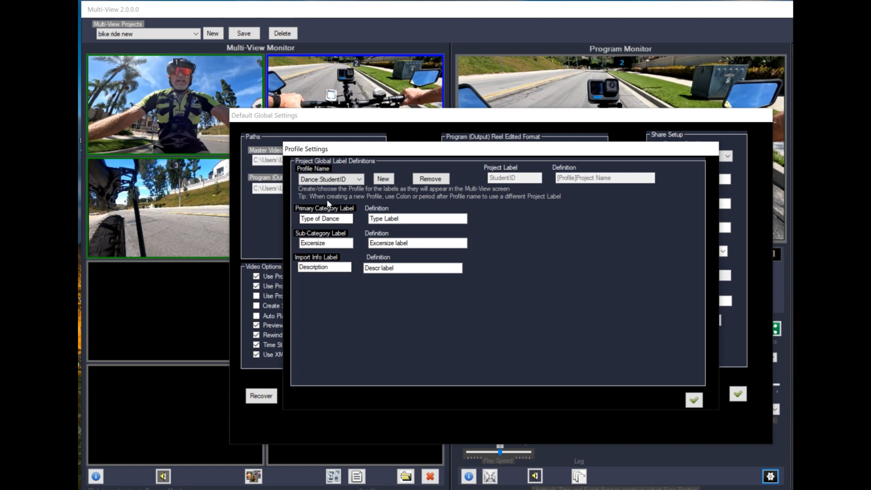
{"action": "left_click", "coordinate": [359, 180]}
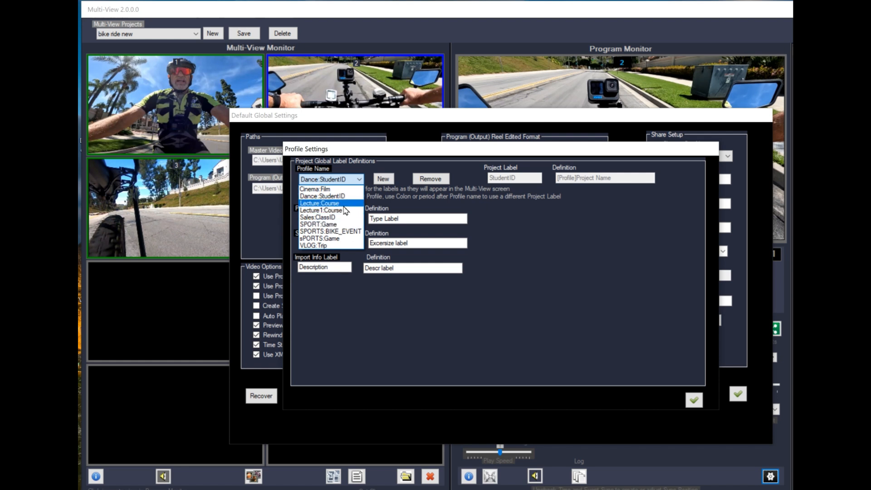
{"action": "left_click", "coordinate": [334, 189]}
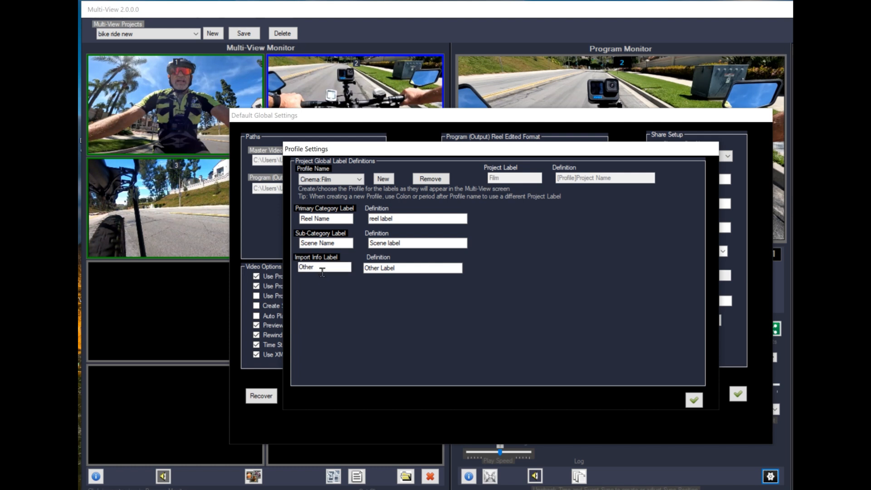
Step: Replace the import info label 'Other' with 'Camaera Angle'
{"action": "left_click_drag", "start_coordinate": [324, 267], "coordinate": [293, 268]}
{"action": "type", "text": "Camaera Angle"}
Step: Save both settings dialogs and check the Cinema:Film labels in the clip import dialog
{"action": "left_click", "coordinate": [695, 400]}
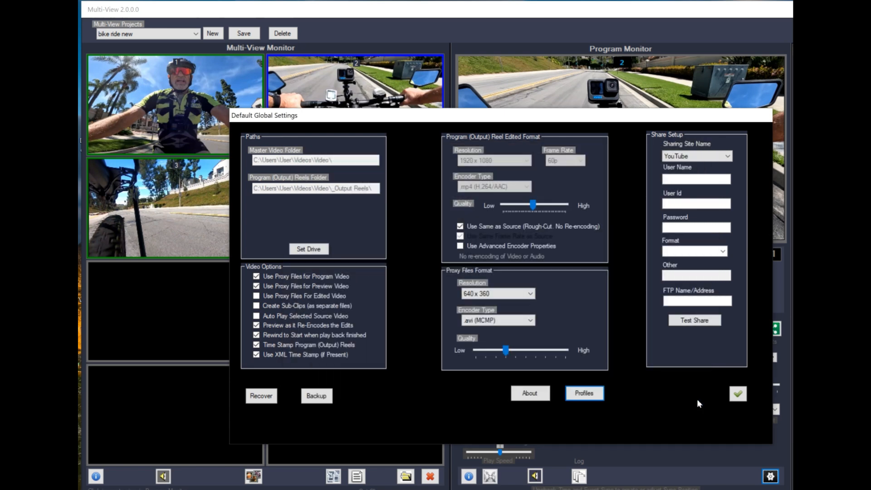
{"action": "left_click", "coordinate": [737, 394]}
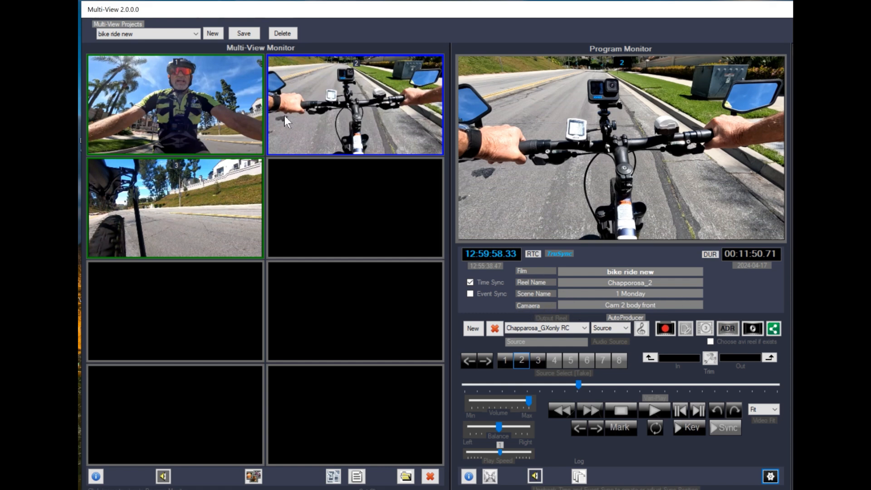
{"action": "left_click", "coordinate": [333, 476]}
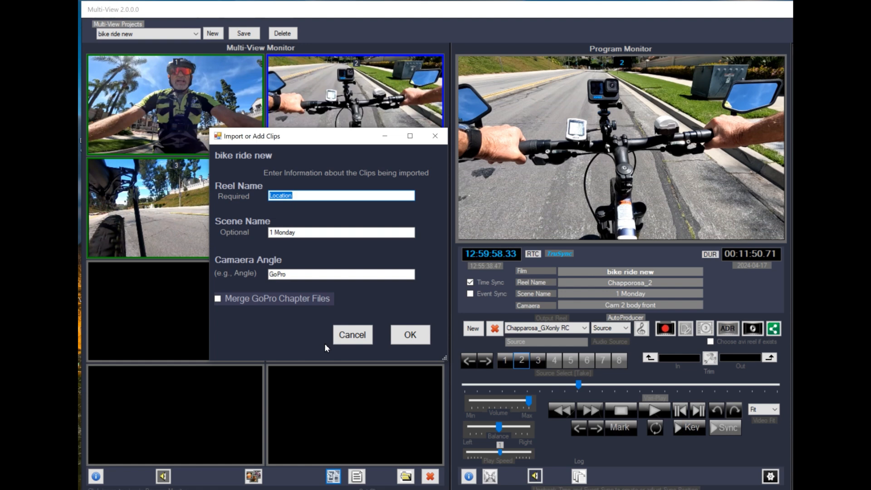
{"action": "left_click", "coordinate": [349, 341]}
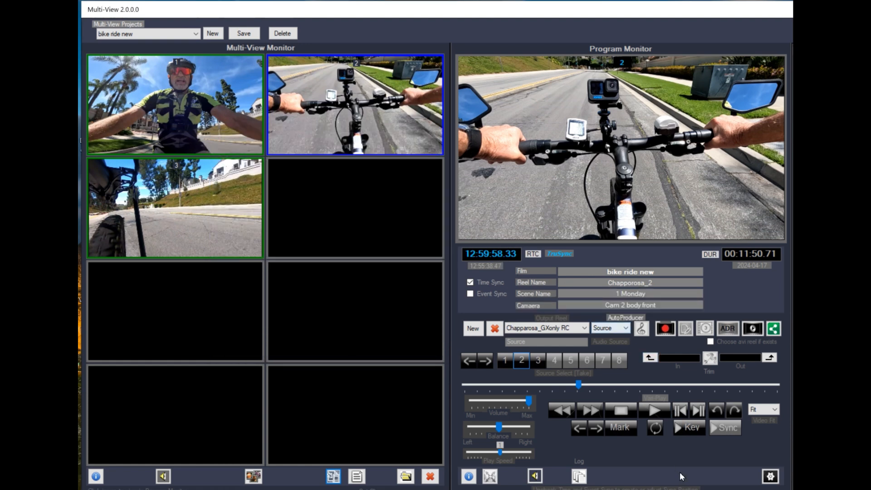
Step: Review the playlist of three Cinema:Film-labelled clips, then return to Default Global Settings
{"action": "left_click", "coordinate": [357, 476]}
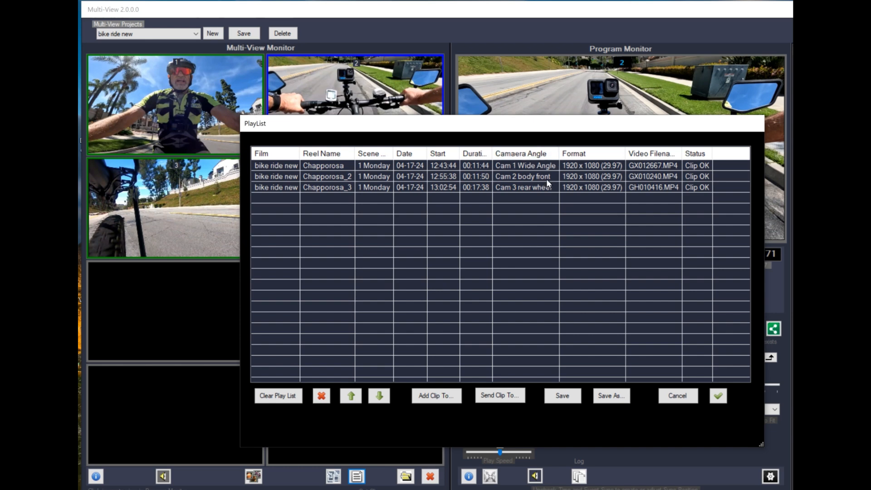
{"action": "left_click", "coordinate": [718, 396]}
{"action": "left_click", "coordinate": [770, 476]}
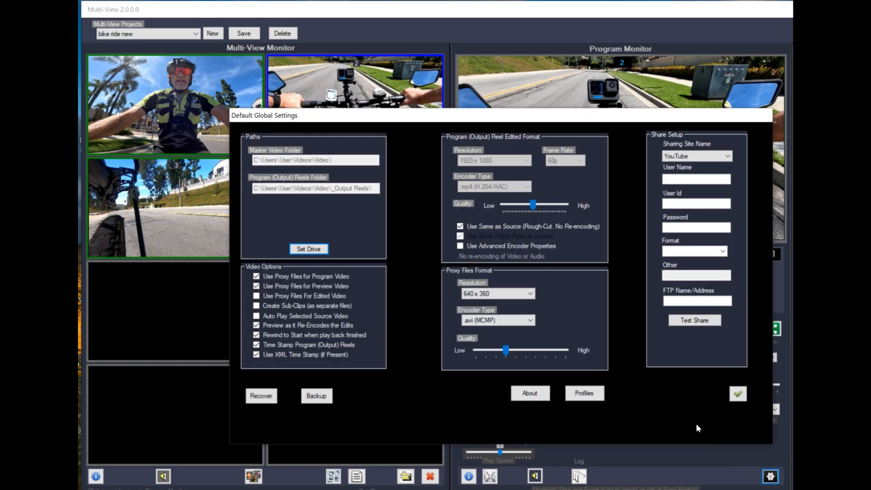
Step: Open Profiles from Default Global Settings, showing the SPORTS:BIKE_EVENT profile
{"action": "left_click", "coordinate": [594, 395]}
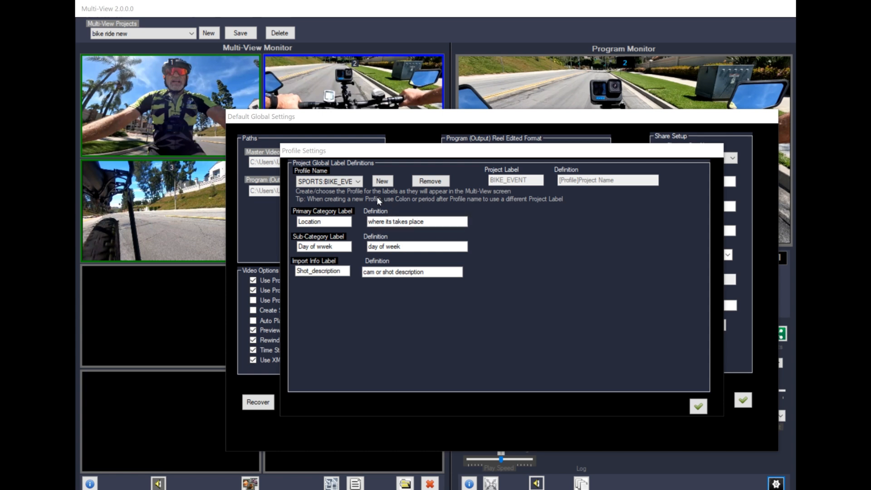
Step: Start a new label profile and enter the name 'Study:Patient_ID'
{"action": "left_click", "coordinate": [380, 183]}
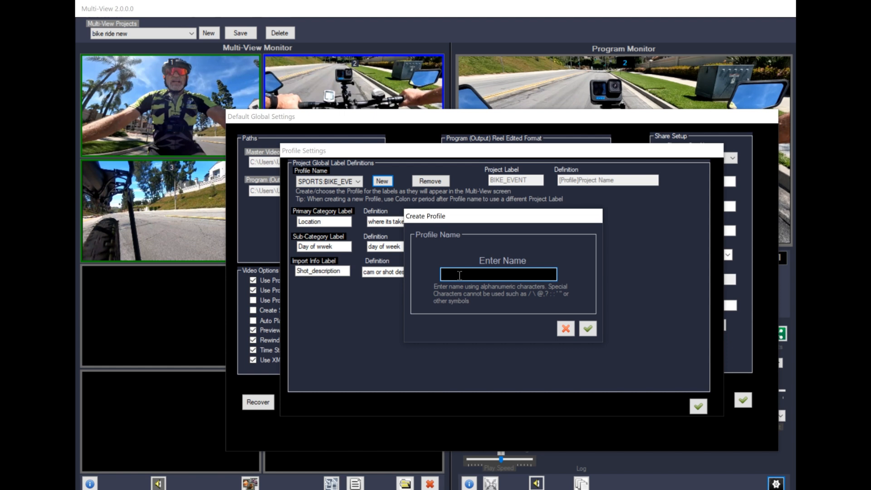
{"action": "type", "text": "Study:"}
{"action": "type", "text": "Pat"}
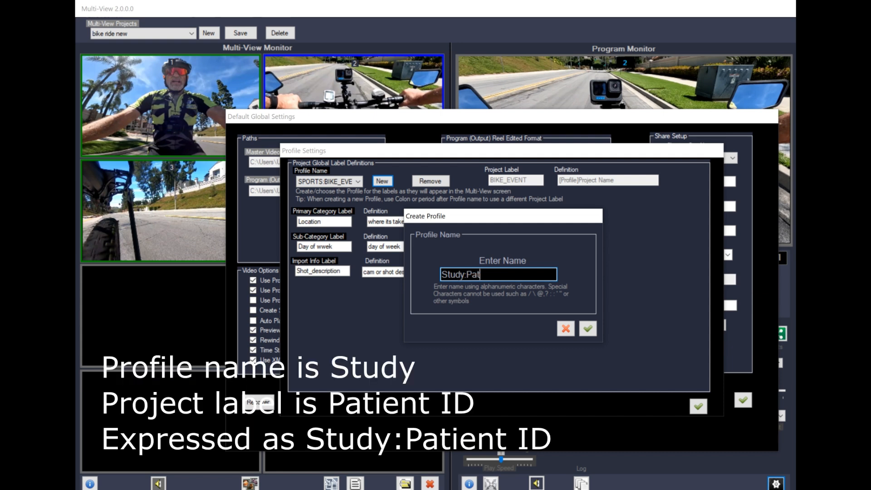
{"action": "type", "text": "ient_ID"}
Step: Create Study:Patient_ID with labels Day_of_week, Activity and 'Canera angle'
{"action": "left_click", "coordinate": [587, 327]}
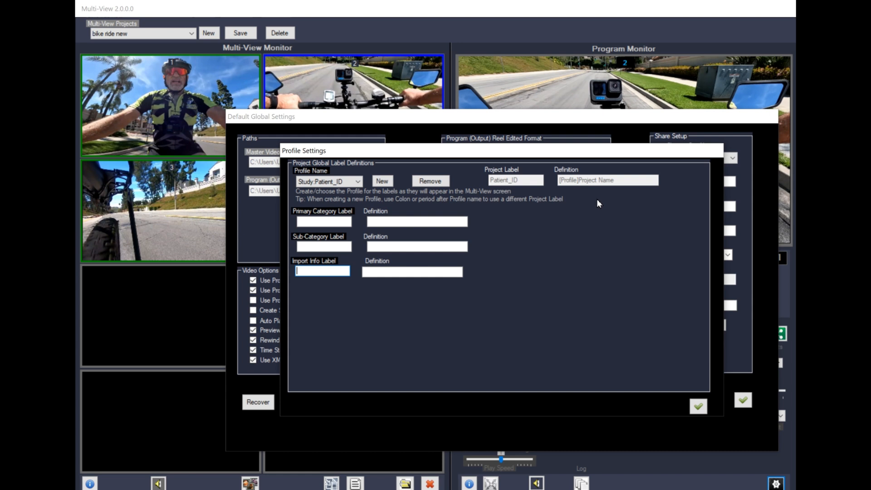
{"action": "left_click", "coordinate": [302, 221]}
{"action": "type", "text": "Day_of_week"}
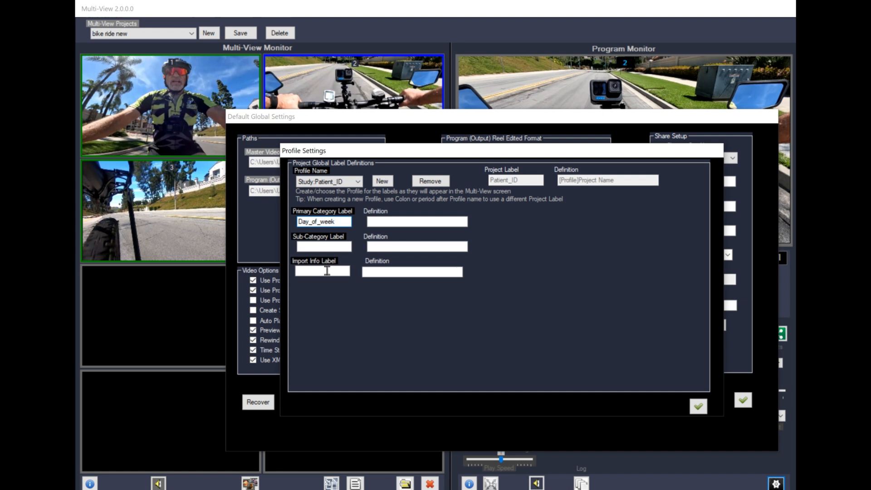
{"action": "left_click", "coordinate": [307, 247]}
{"action": "type", "text": "Activity"}
{"action": "left_click", "coordinate": [300, 272]}
{"action": "type", "text": "Canera angle"}
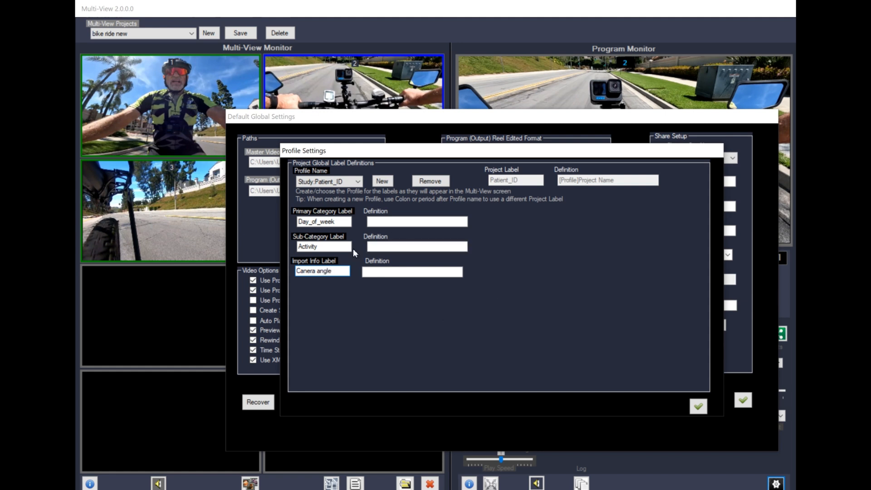
{"action": "left_click", "coordinate": [381, 224]}
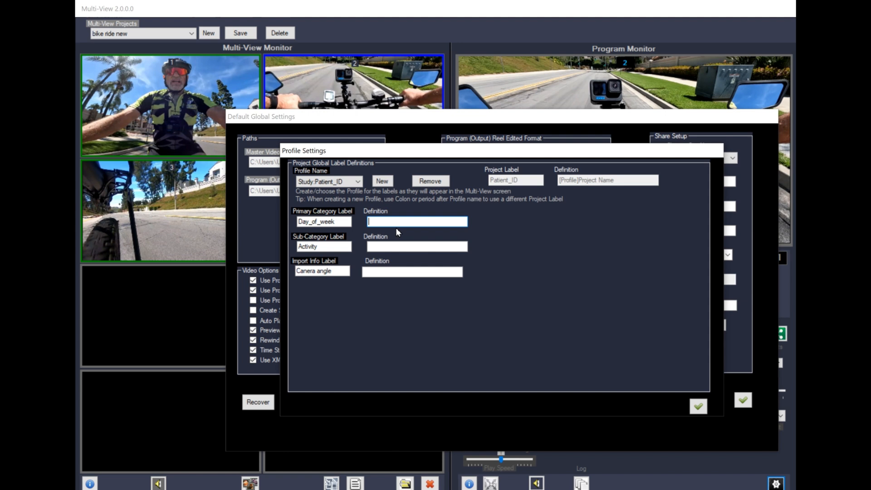
Step: Enter definitions 'day no and day', 'ex lip movement' and 'name of POV', then save the profile
{"action": "type", "text": "ay no and day"}
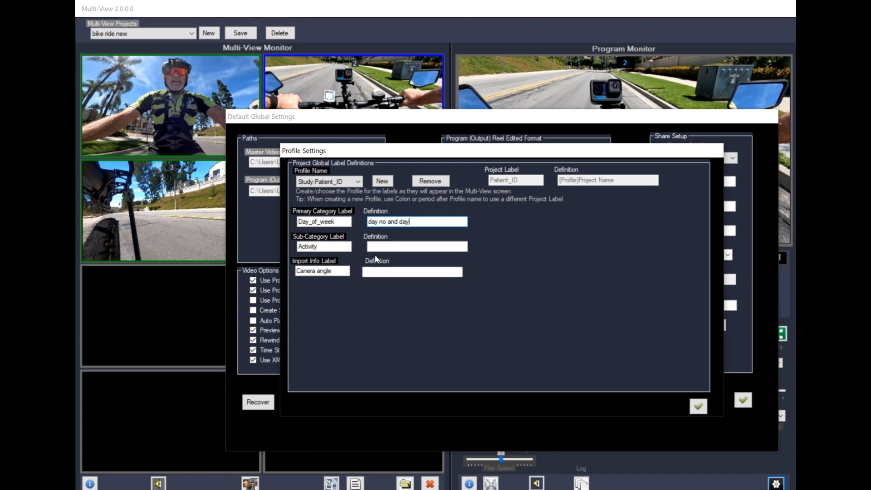
{"action": "left_click", "coordinate": [377, 247]}
{"action": "type", "text": "e"}
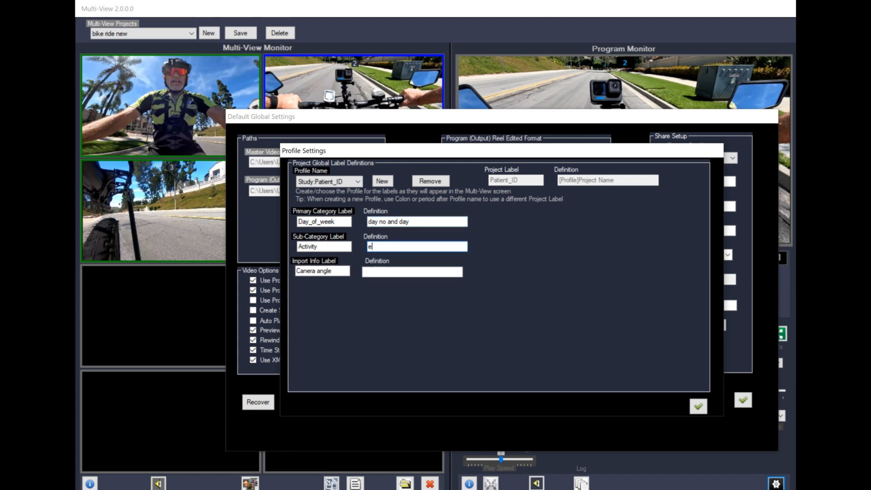
{"action": "type", "text": "x lip movement"}
{"action": "left_click", "coordinate": [407, 275]}
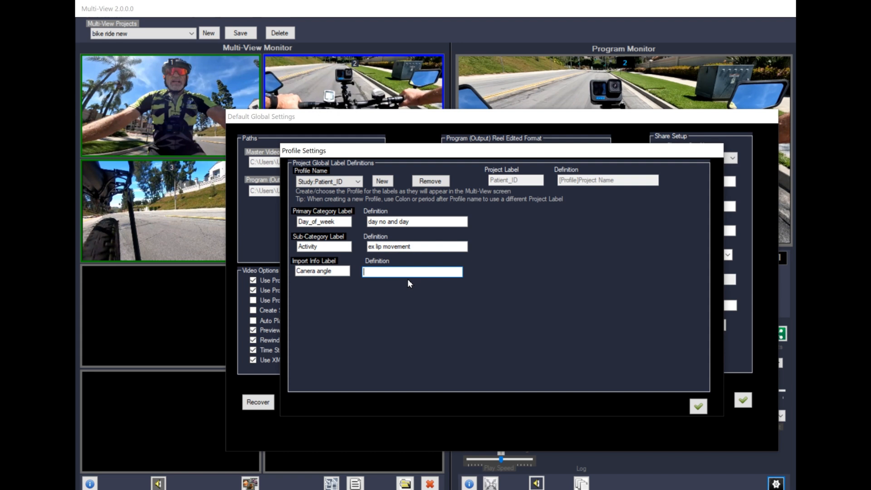
{"action": "type", "text": "name of POV"}
{"action": "left_click", "coordinate": [697, 407]}
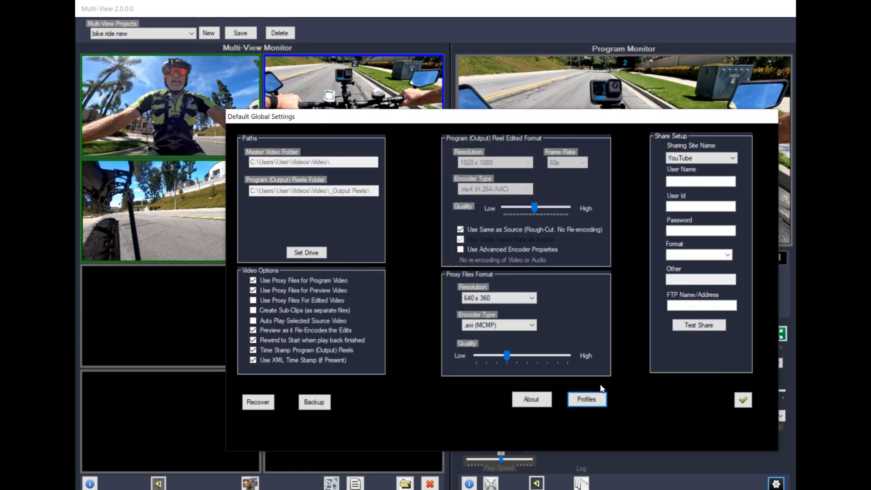
Step: Close the saved global settings and begin a new Multi-View project
{"action": "left_click", "coordinate": [742, 399]}
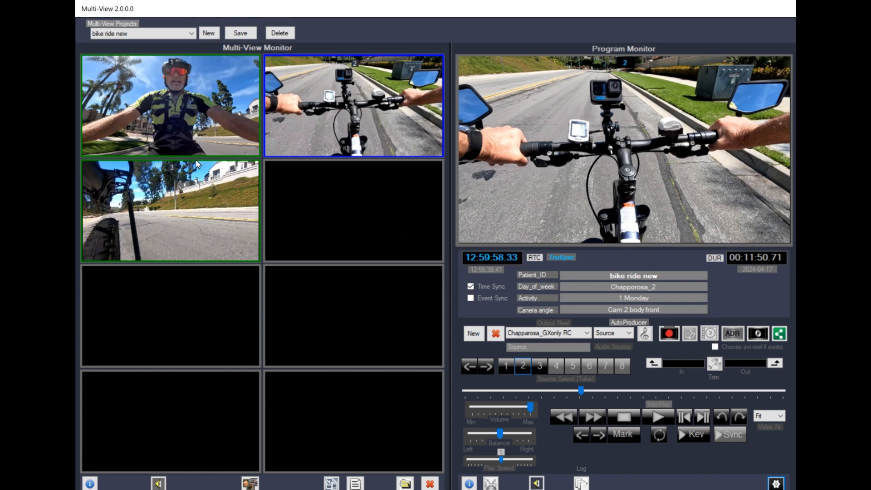
{"action": "left_click", "coordinate": [209, 34]}
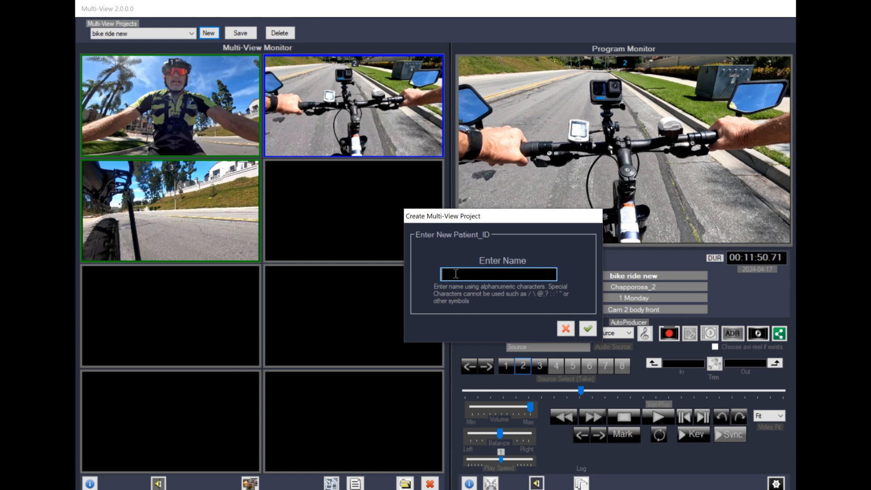
Step: Name the new project with the patient's ID and confirm it
{"action": "left_click", "coordinate": [587, 329]}
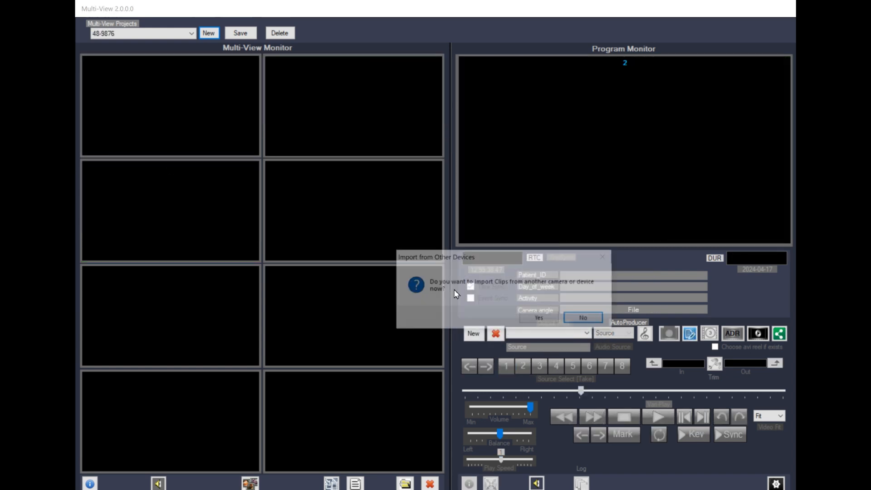
Step: Accept clip import and enter Monday, 'Lip Movment' and 'Front facing camera' as clip details
{"action": "left_click", "coordinate": [542, 319]}
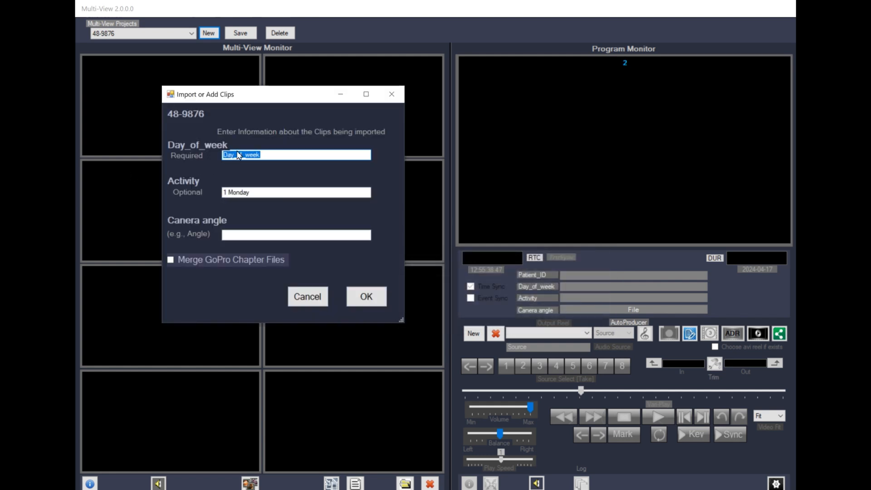
{"action": "type", "text": "Monday"}
{"action": "key", "text": "Tab"}
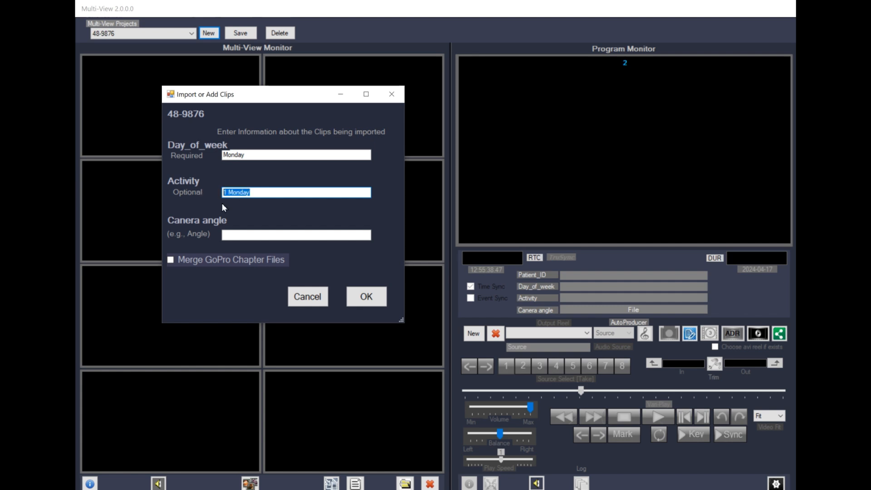
{"action": "type", "text": "Lip Movment"}
{"action": "left_click", "coordinate": [233, 235]}
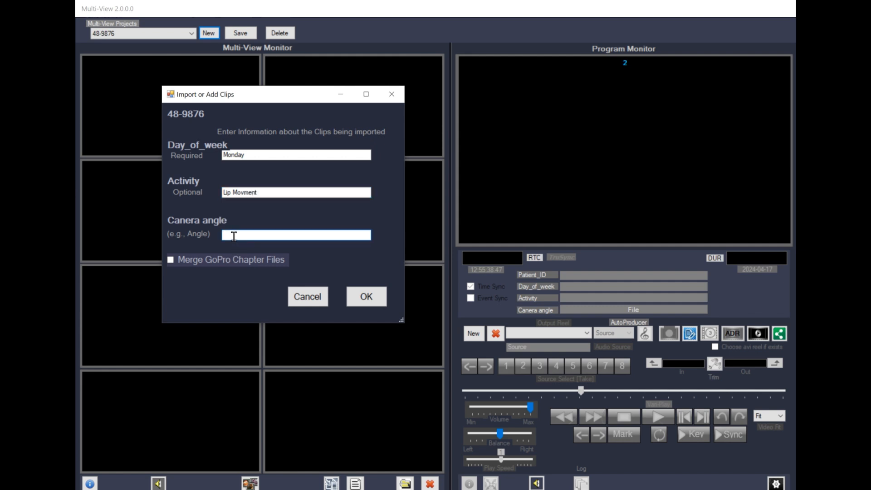
{"action": "type", "text": "Front facing camera"}
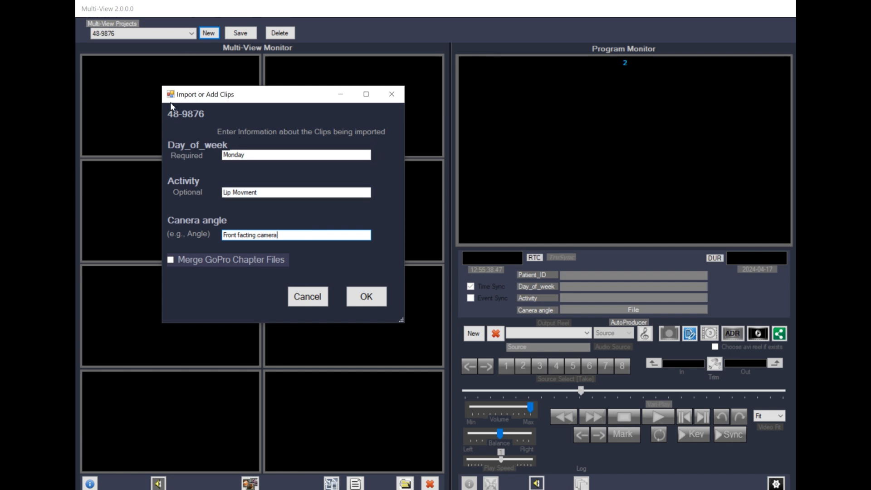
Step: Confirm the clip details and dismiss the file picker without choosing any clips
{"action": "left_click", "coordinate": [366, 296]}
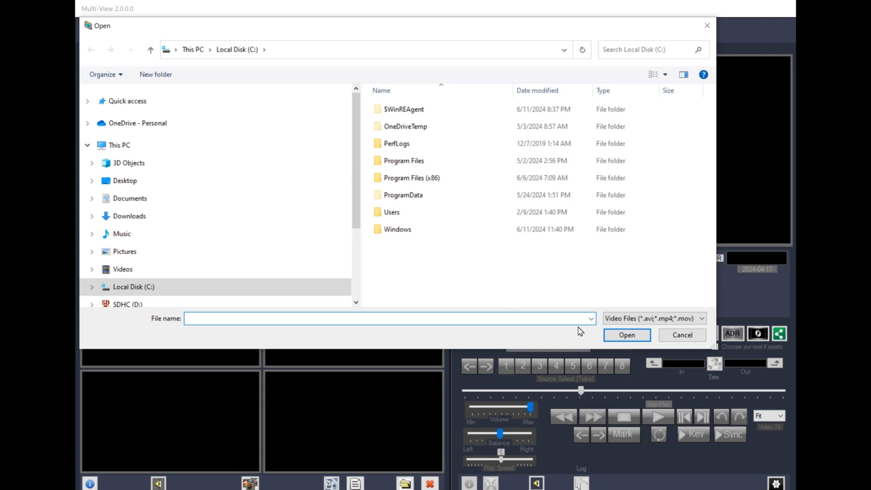
{"action": "left_click", "coordinate": [683, 334]}
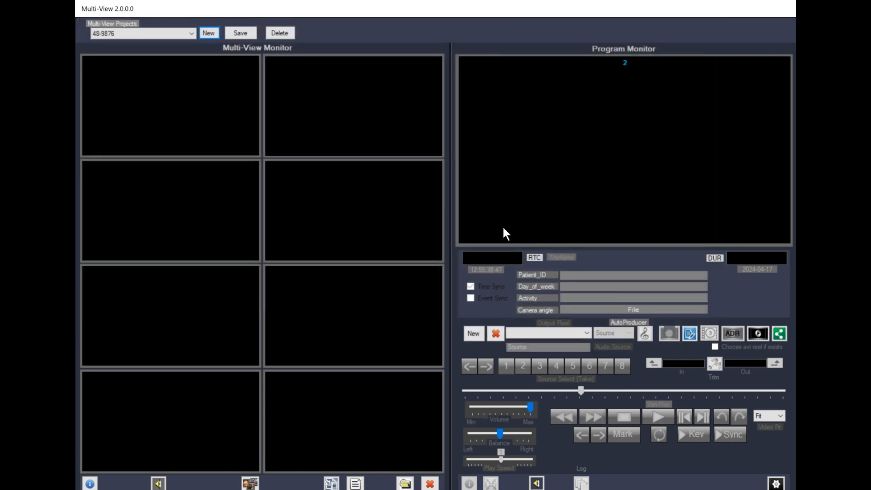